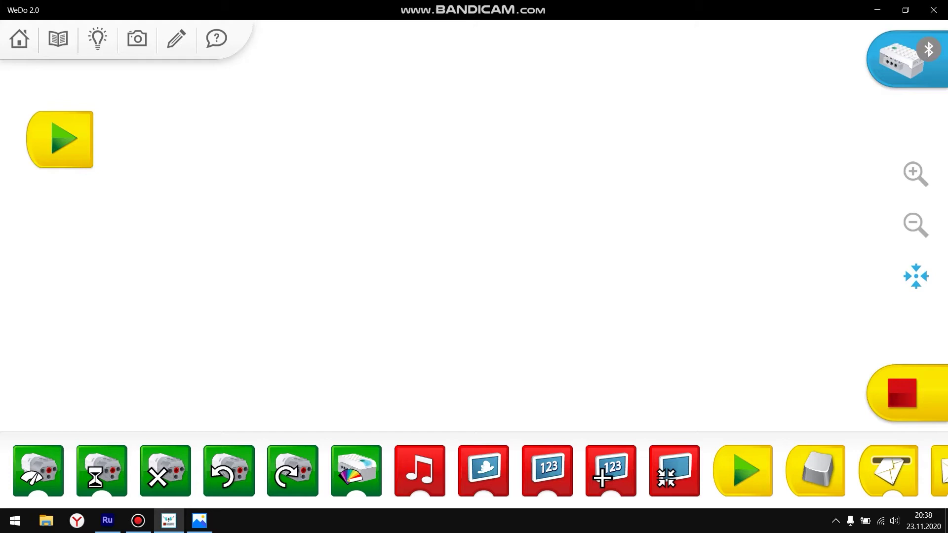
View the LEGO car model picture, then add a motor power block under the start block
click(199, 520)
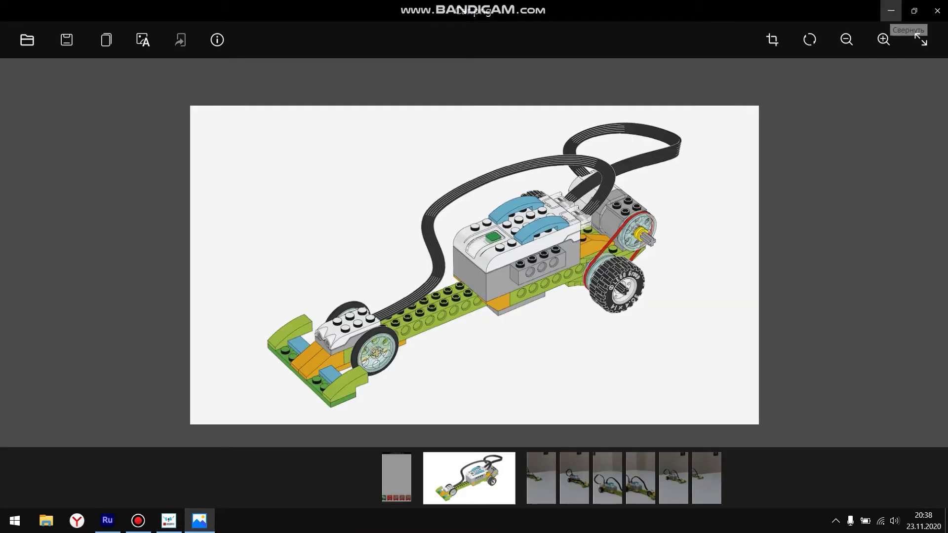
click(891, 11)
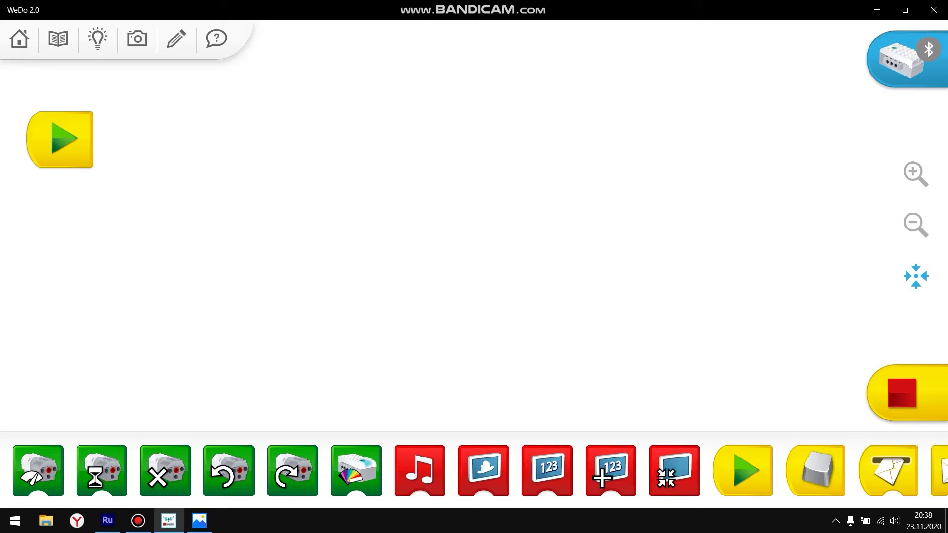
drag(38, 471, 107, 326)
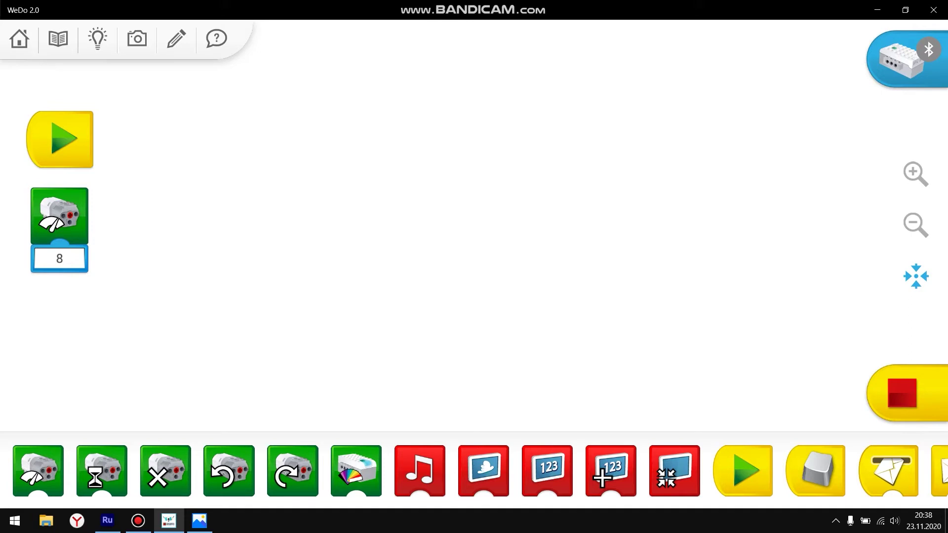
Set the motor power value to 10, then change it to 1
click(60, 258)
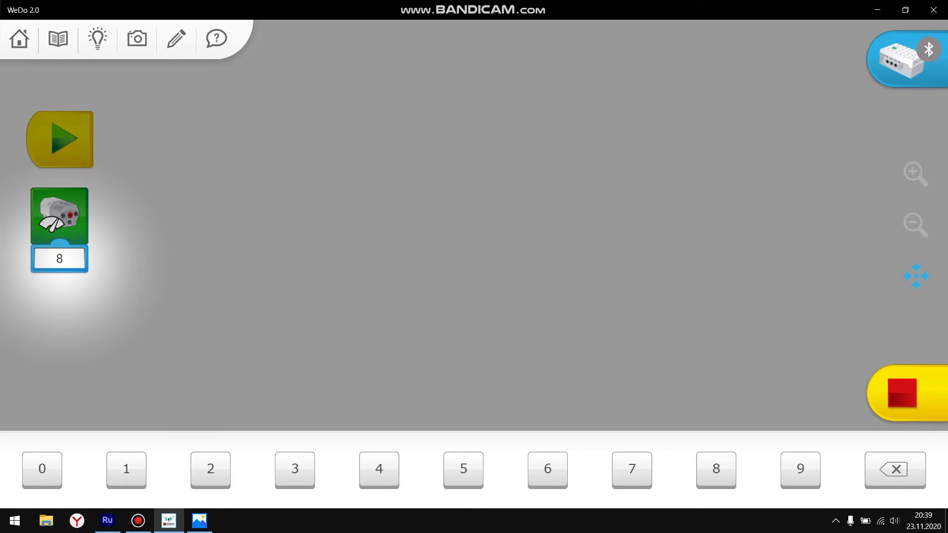
text(10)
key(Return)
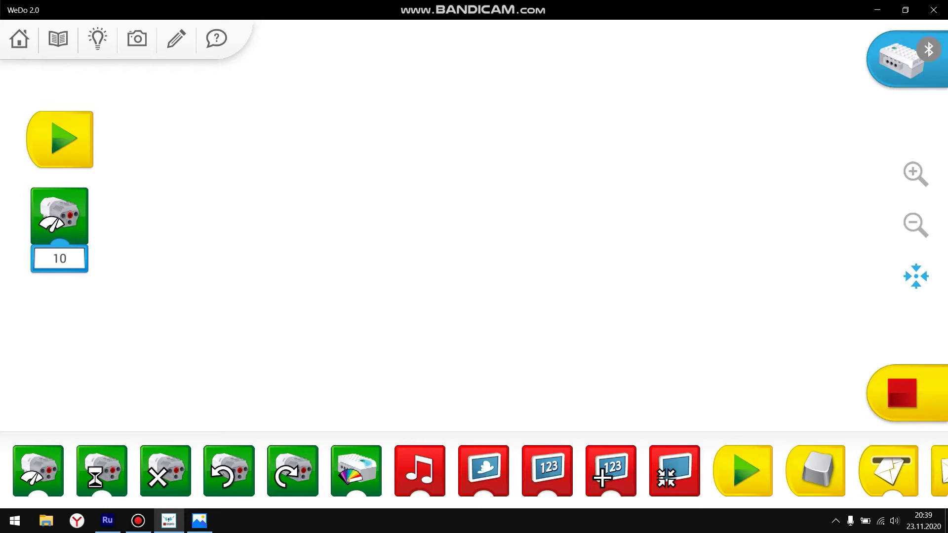
click(59, 259)
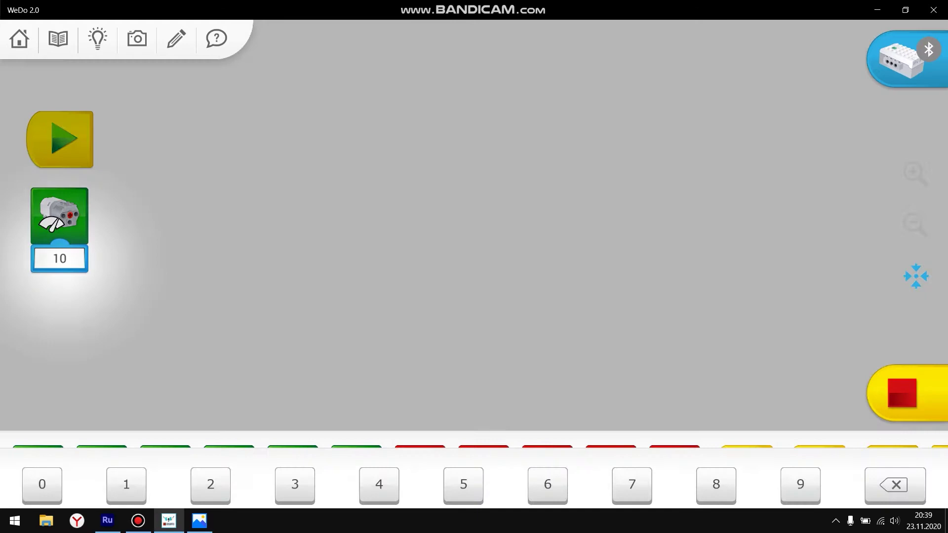
text(0)
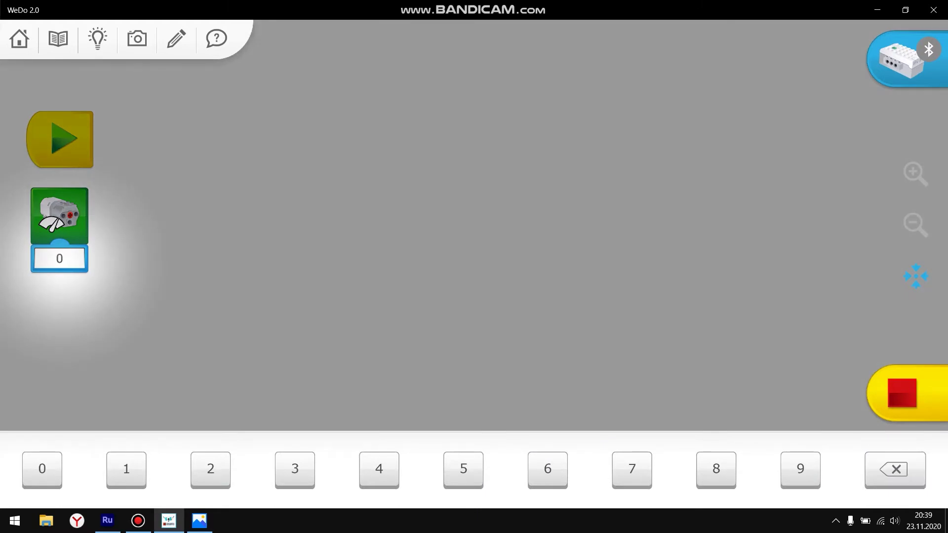
text(1)
key(Return)
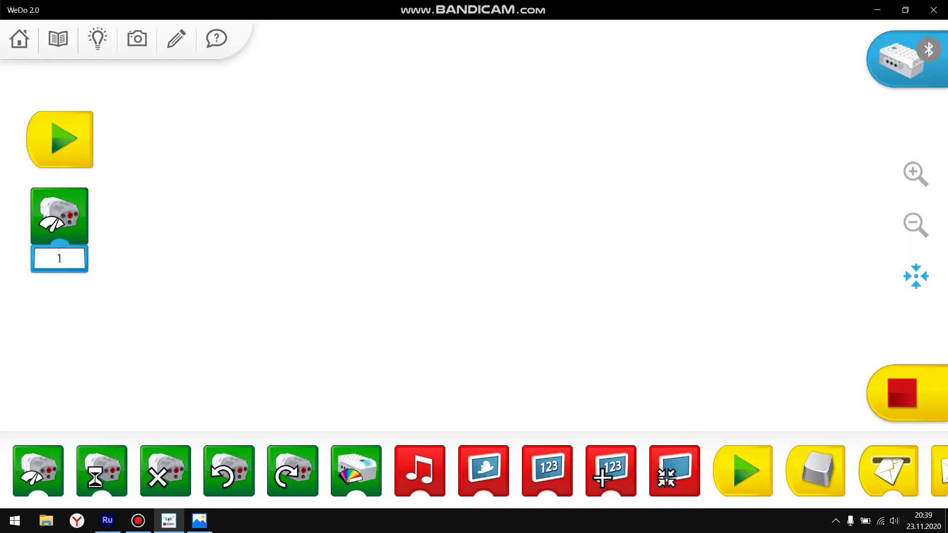
Swap the motor power block for a Motor On For block with run time 3
drag(59, 215, 191, 453)
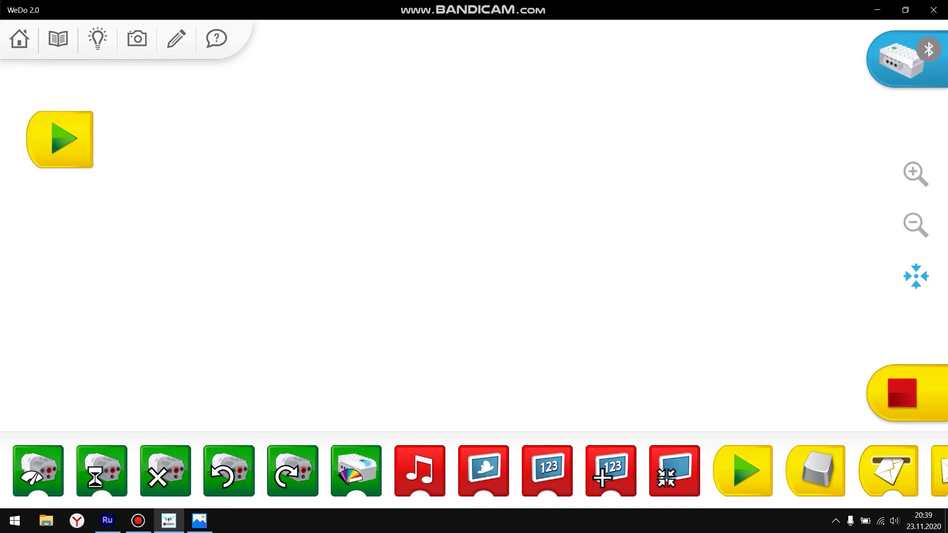
drag(101, 471, 69, 226)
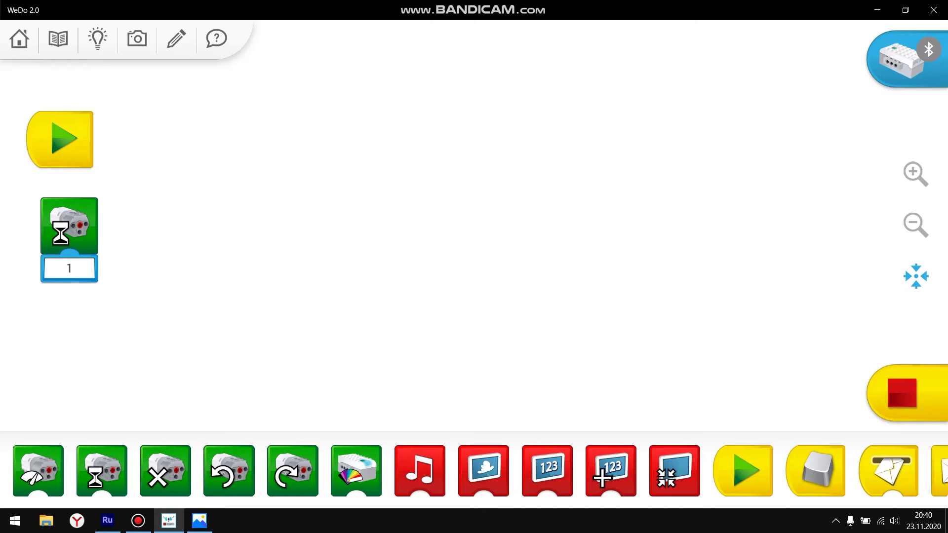
click(69, 268)
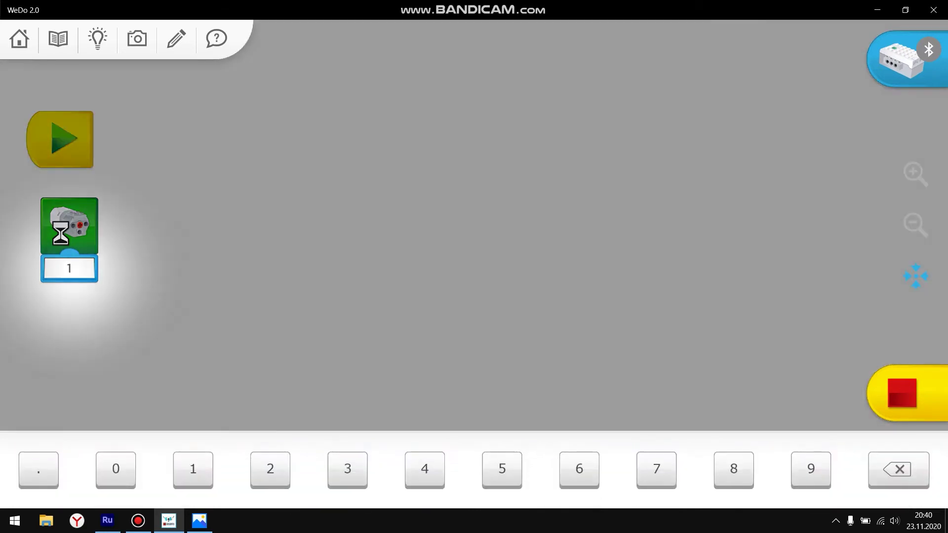
text(3)
key(Return)
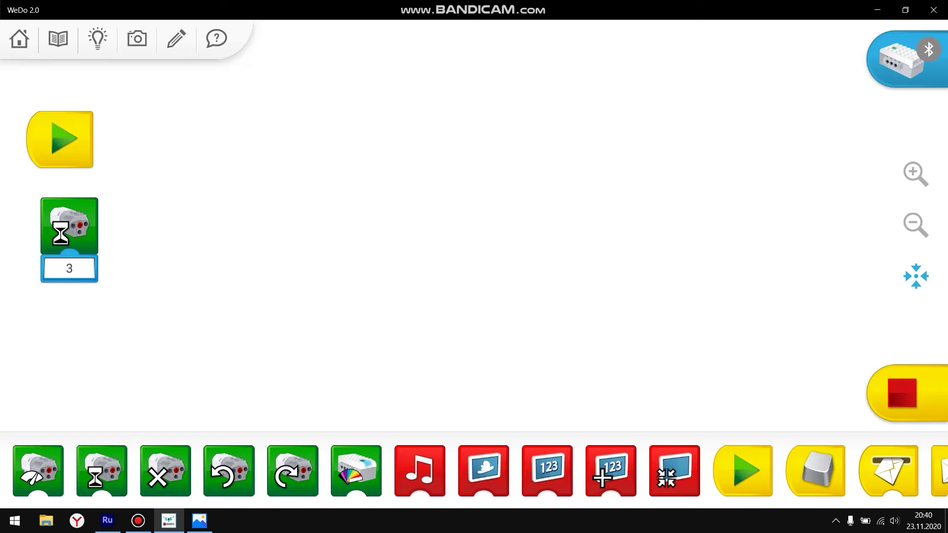
Swap the timed motor block for a Motor Off block beneath the start block
drag(69, 226, 102, 471)
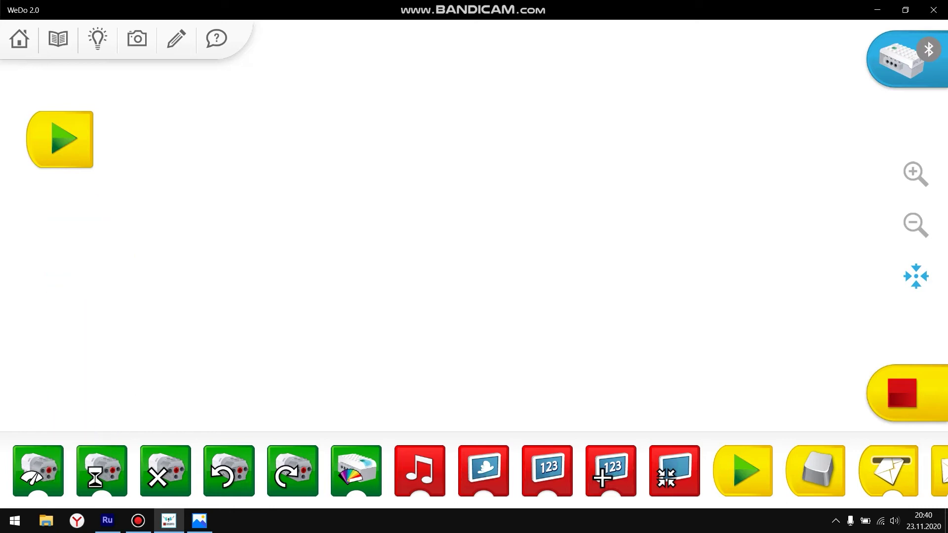
mouse_move(165, 471)
mouse_down()
mouse_move(154, 315)
mouse_move(67, 228)
mouse_up()
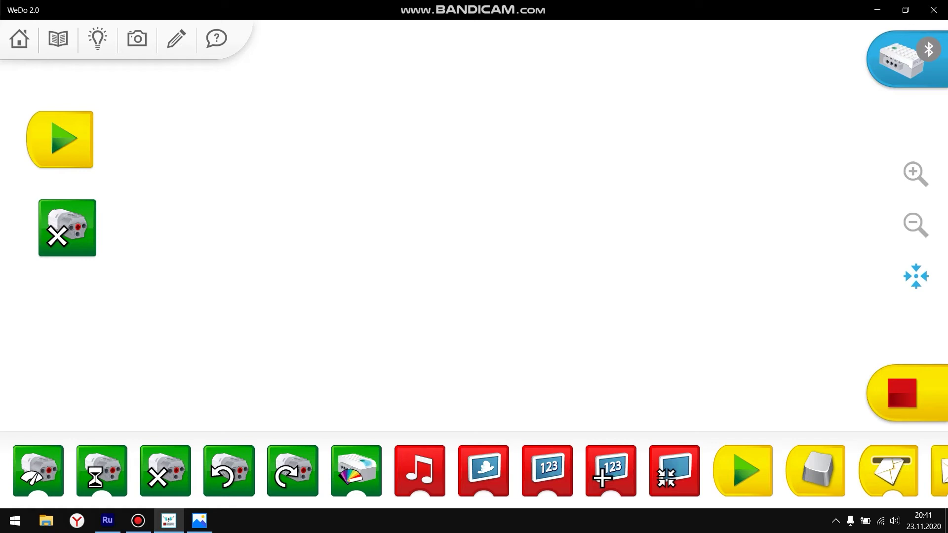
Replace the Motor Off block with a hub light block set to green, 6
drag(356, 471, 65, 320)
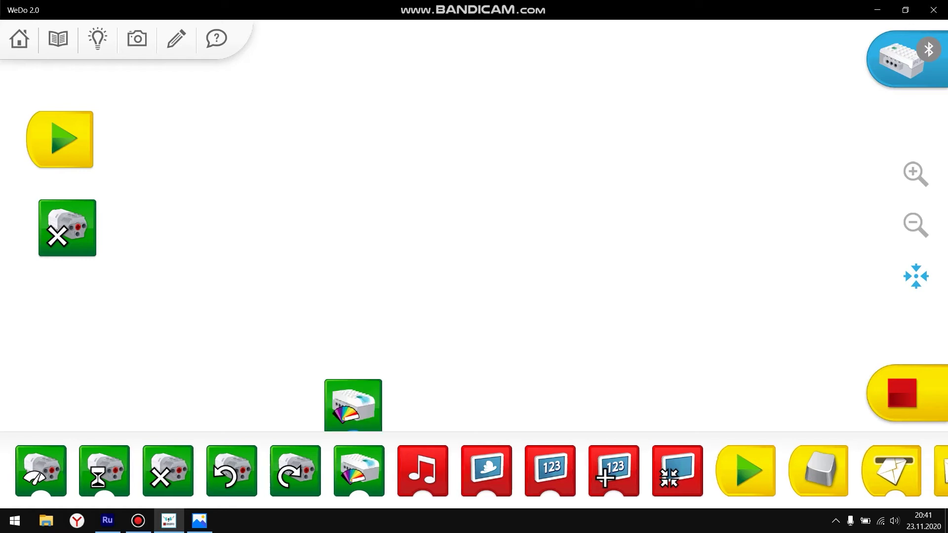
mouse_move(67, 228)
mouse_down()
mouse_move(191, 246)
mouse_move(243, 459)
mouse_up()
click(65, 362)
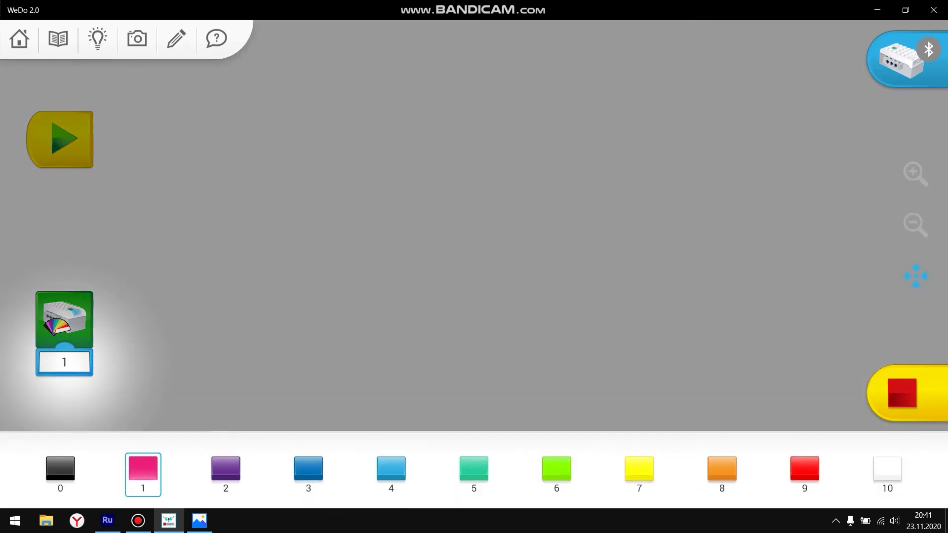
click(556, 474)
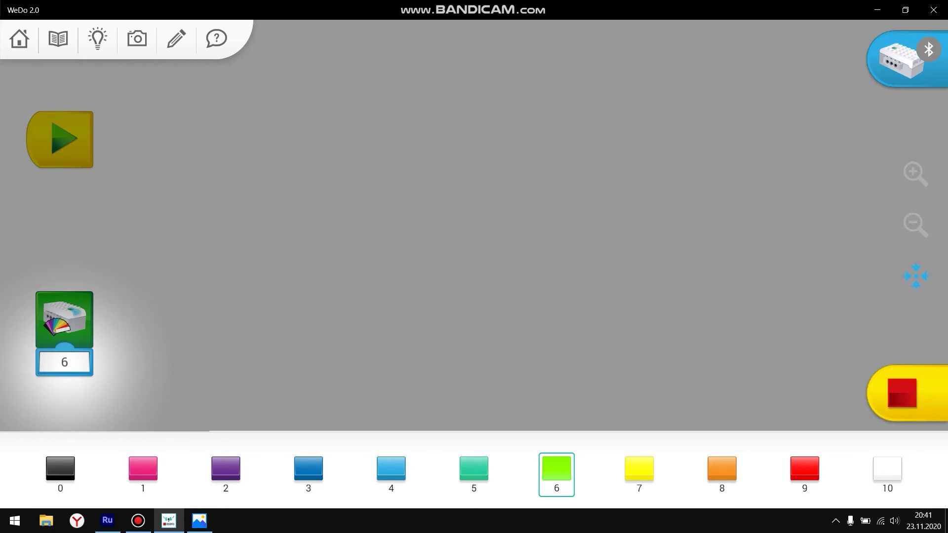
key(Escape)
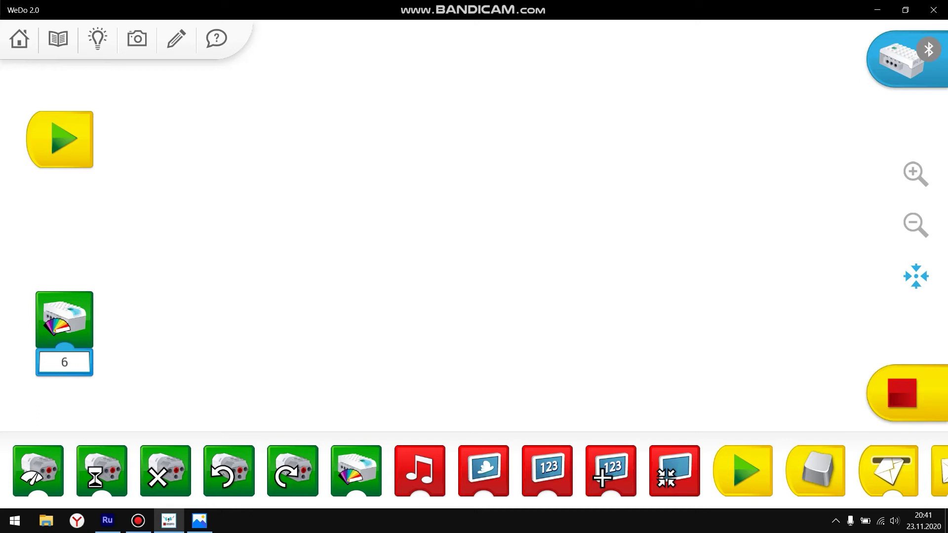
Add a second light block set to yellow, 7, with both attached after Start
drag(355, 470, 127, 333)
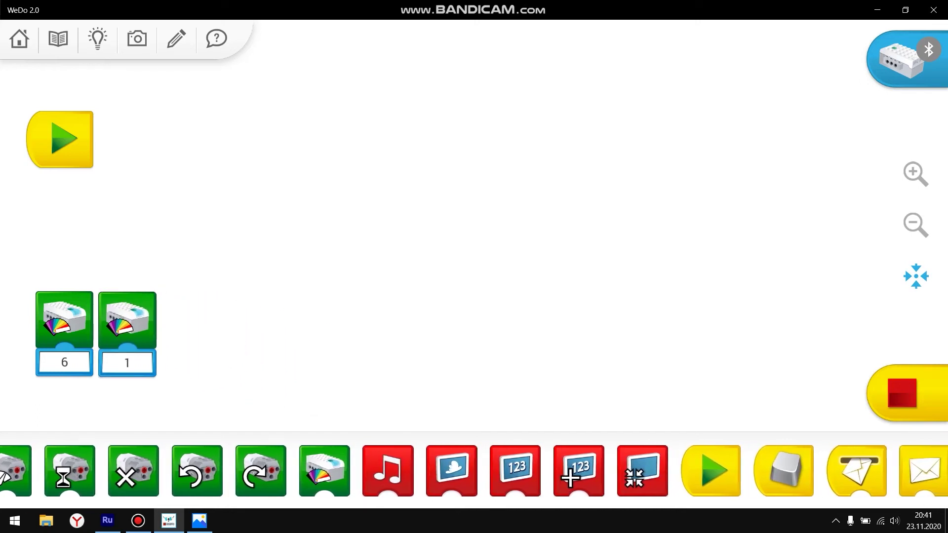
drag(64, 319, 133, 141)
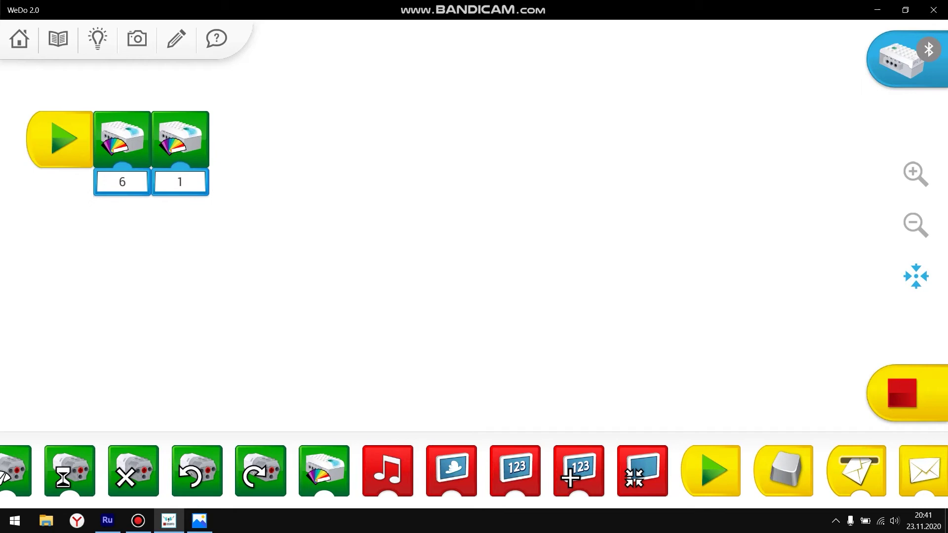
click(180, 181)
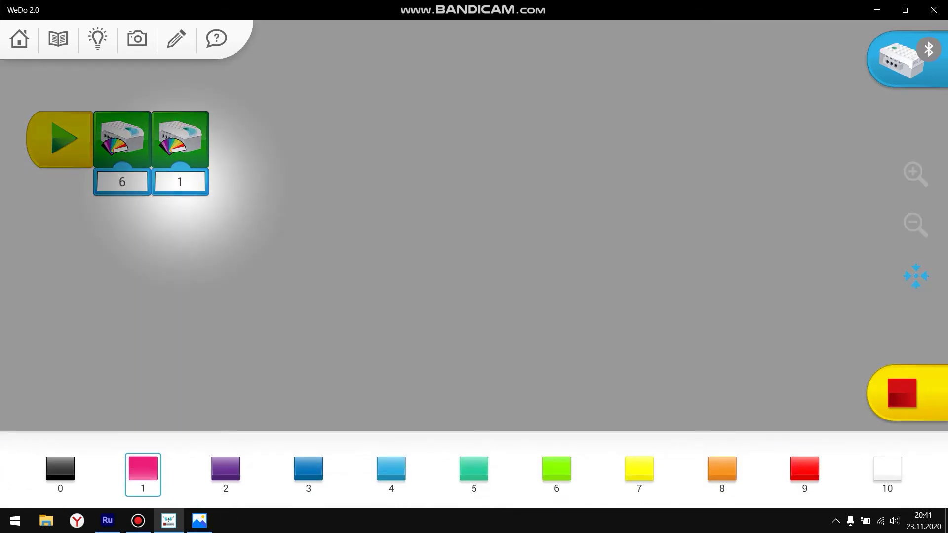
click(639, 470)
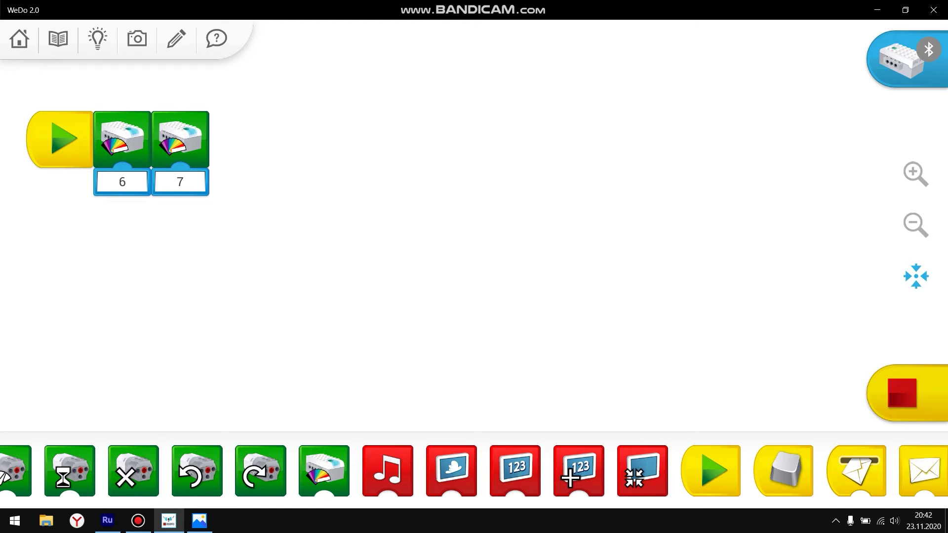
Swap the two light blocks for a Play Sound block set to 1 under Start
drag(451, 471, 123, 282)
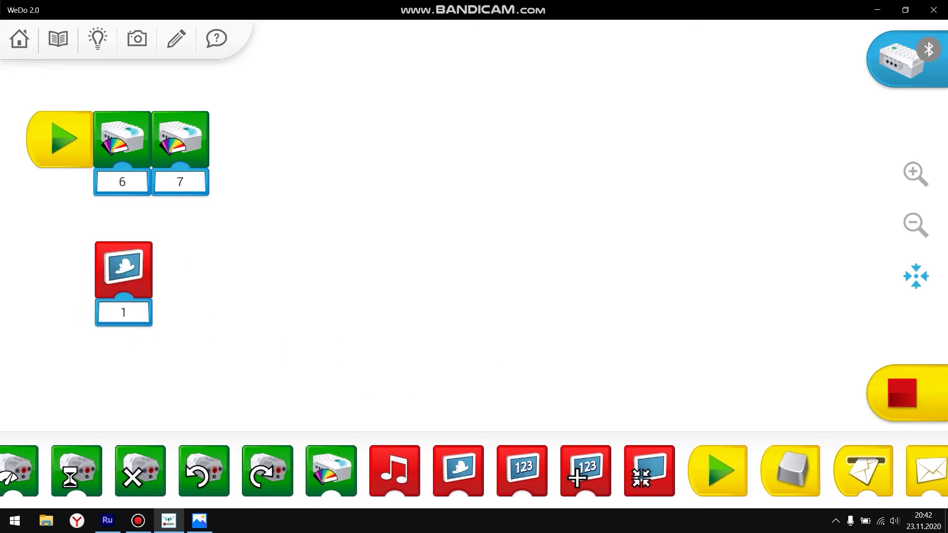
mouse_move(122, 142)
mouse_down()
mouse_move(296, 413)
mouse_move(278, 474)
mouse_up()
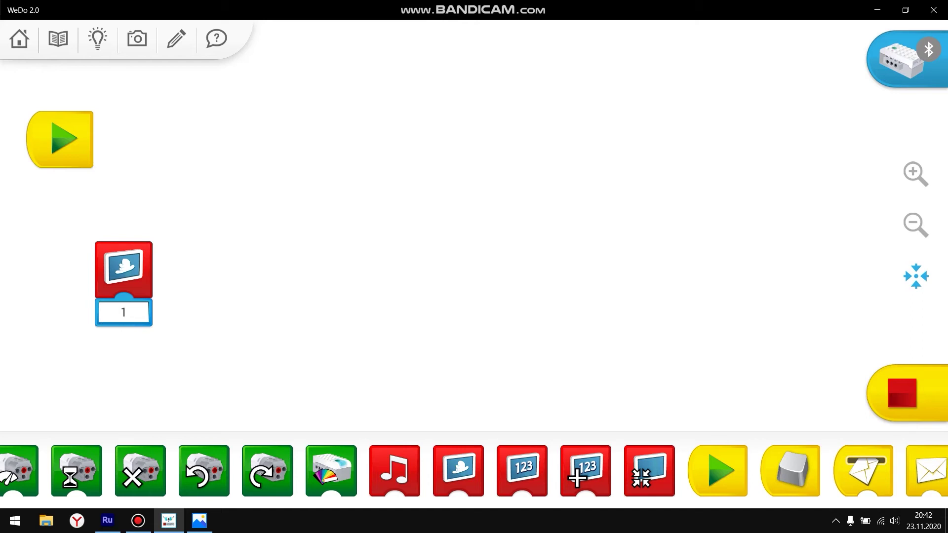
drag(394, 471, 225, 287)
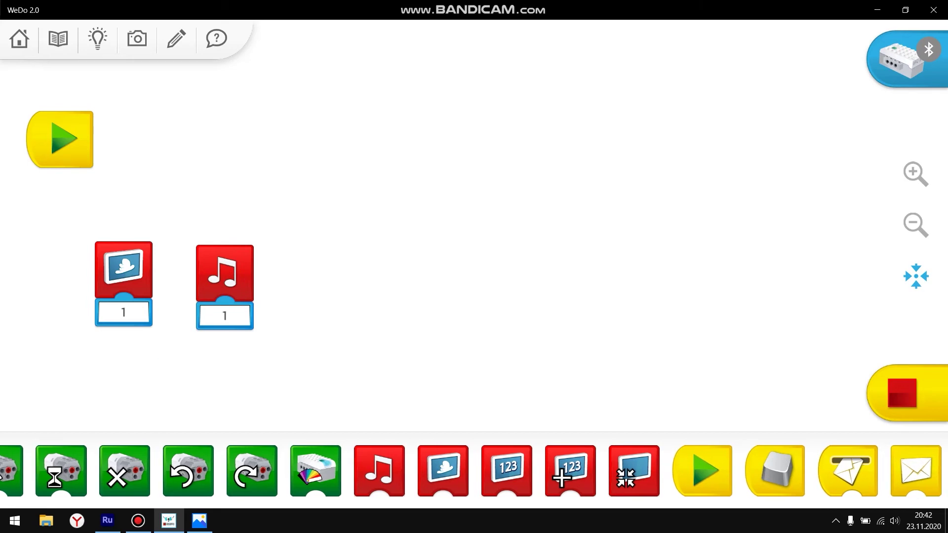
drag(123, 283, 151, 465)
drag(225, 287, 62, 244)
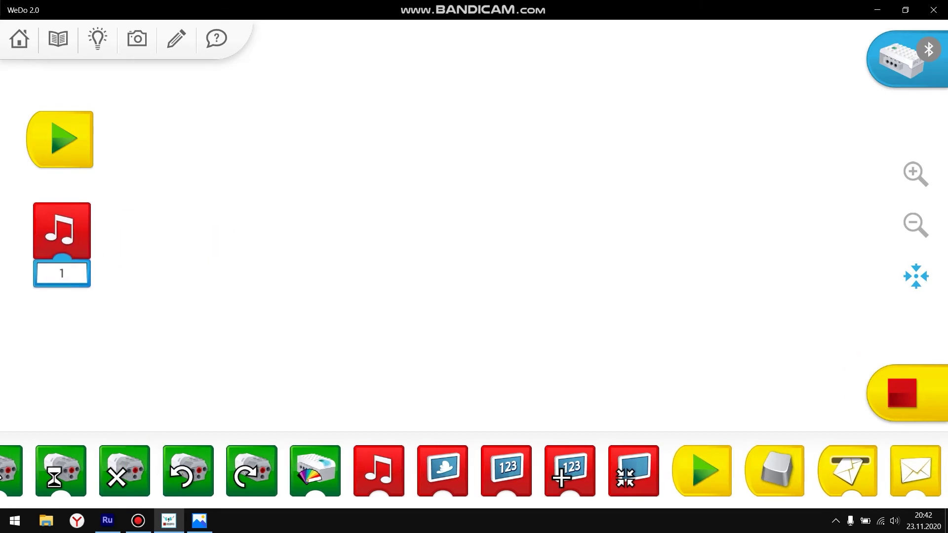
Preview sounds 1 and 5 on the sound block, then drag the block off
click(61, 273)
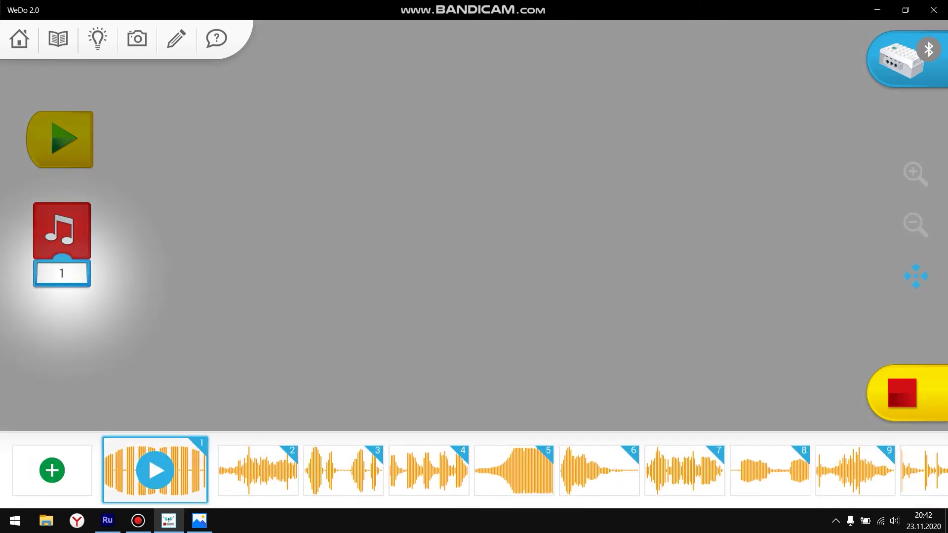
click(155, 470)
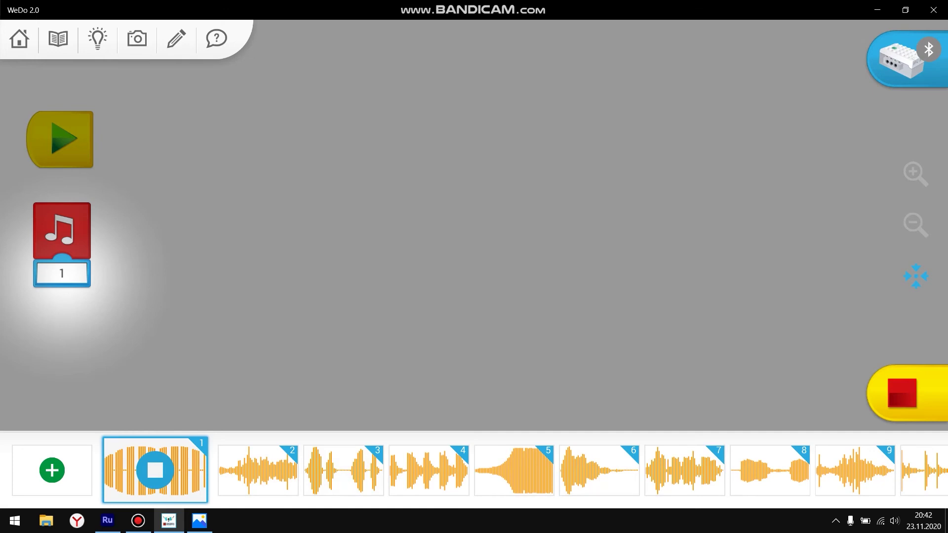
click(514, 470)
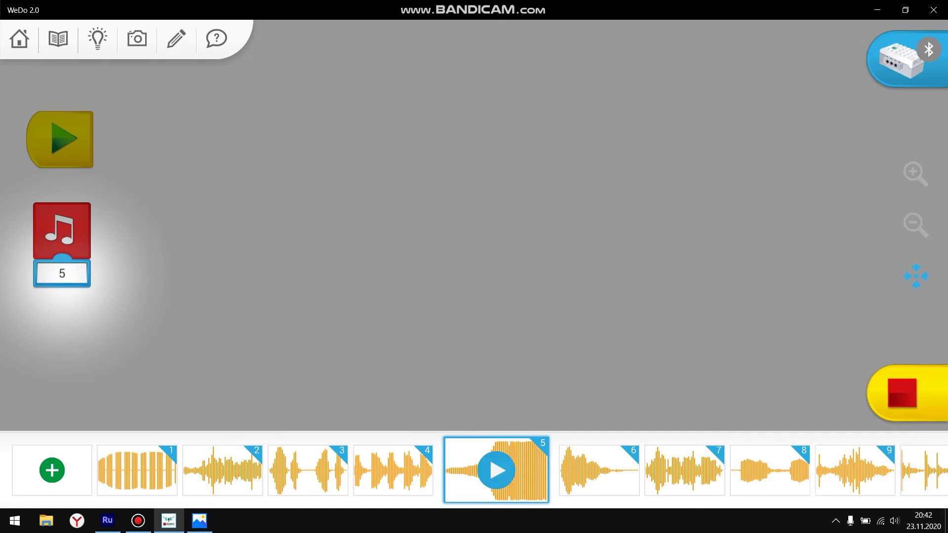
click(296, 222)
drag(63, 232, 286, 466)
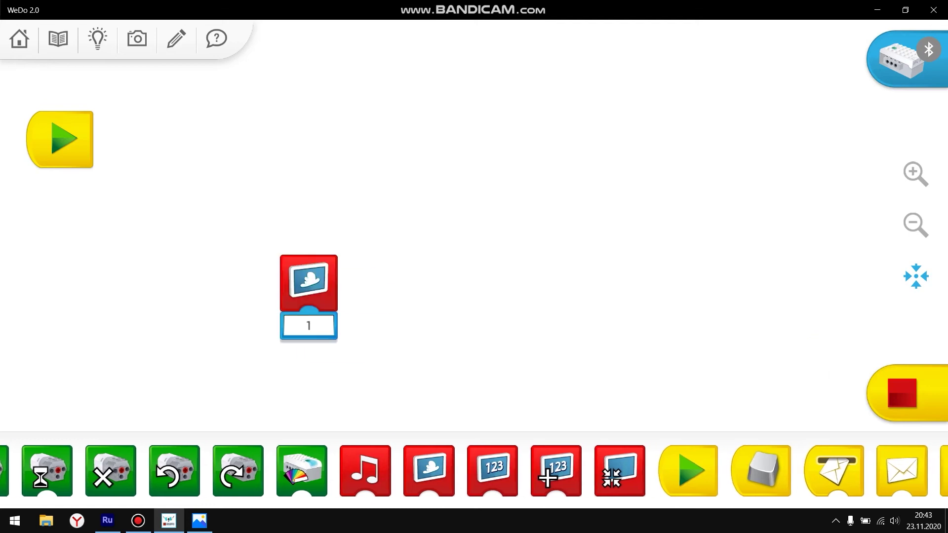
Snap Display Image onto Start, pick picture 20 (snowy mountain), run and enlarge it
drag(442, 471, 129, 148)
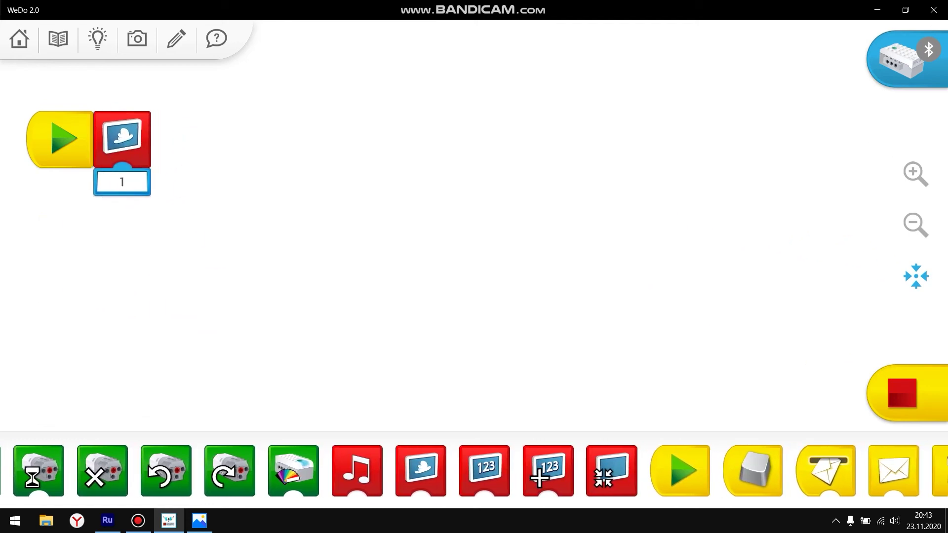
click(60, 140)
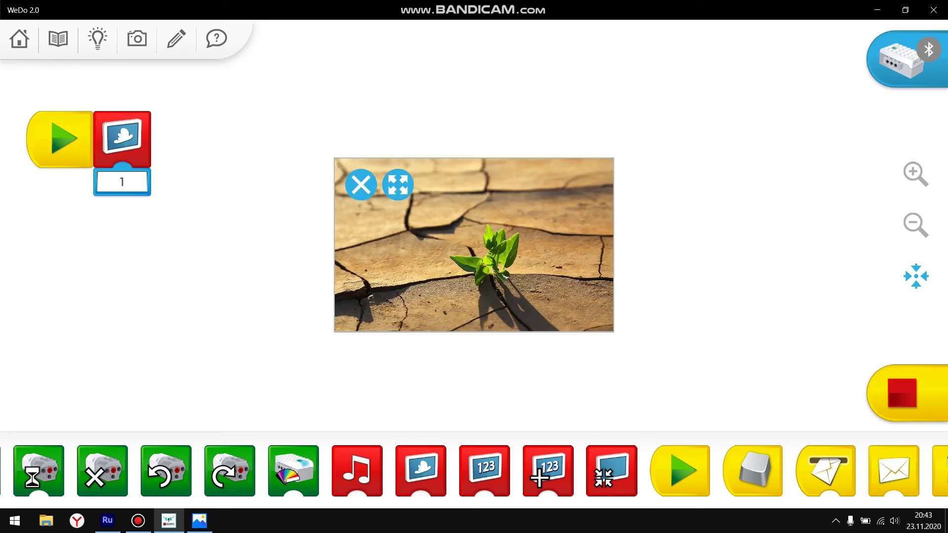
click(122, 181)
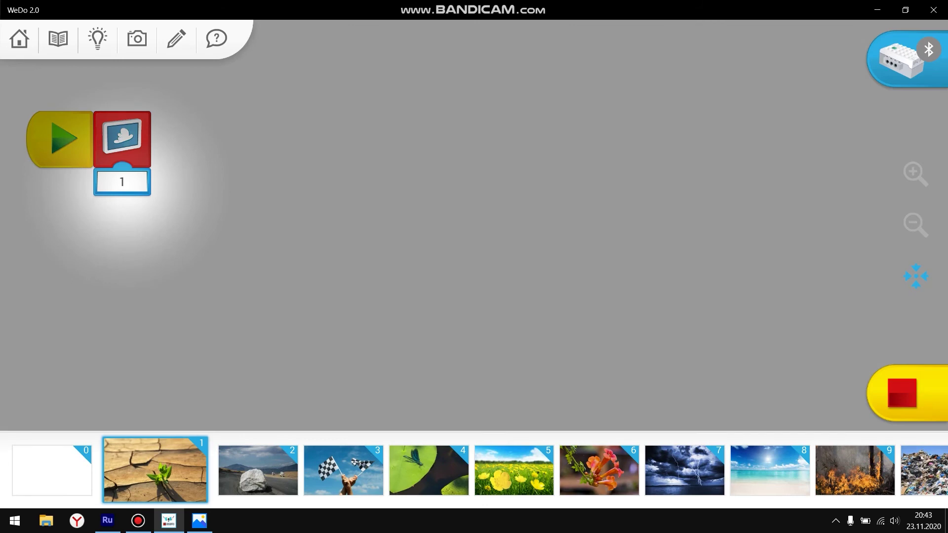
scroll(474, 470, right, 3)
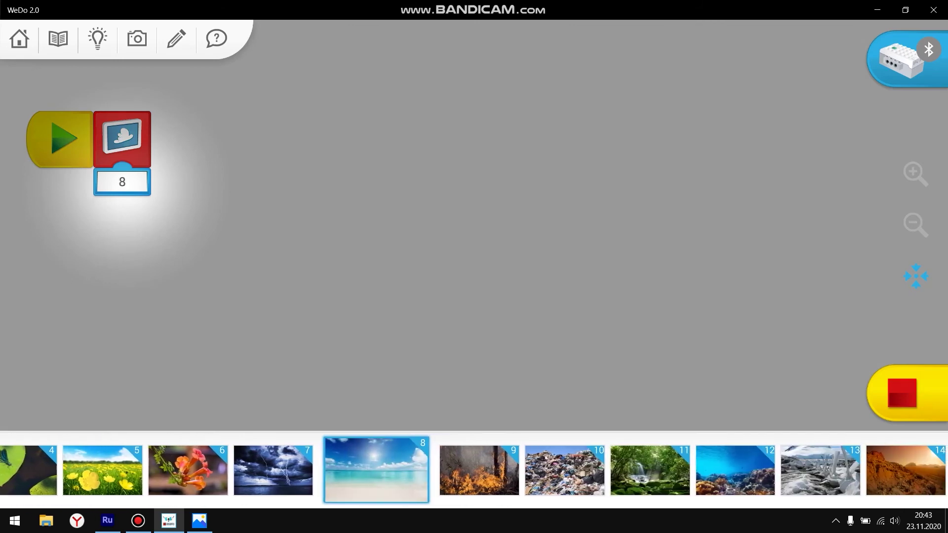
click(391, 470)
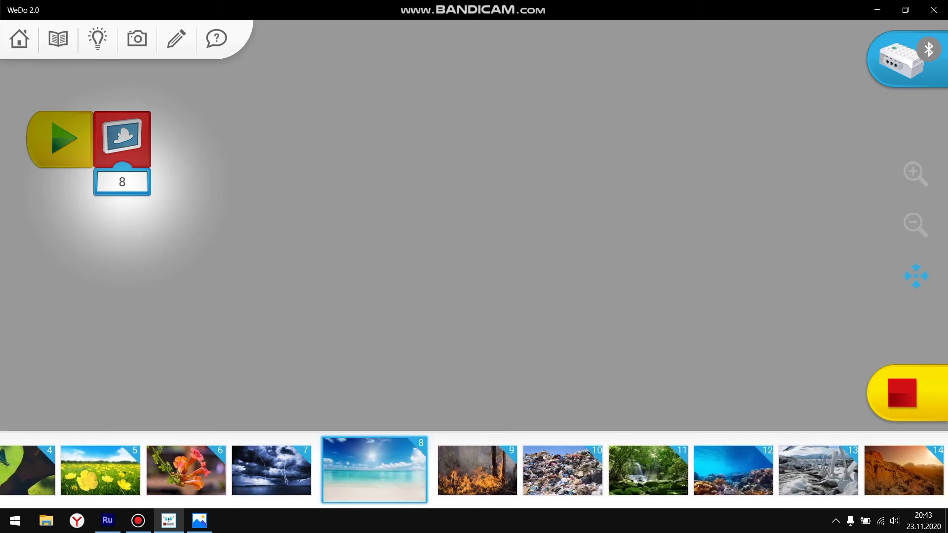
scroll(474, 470, right, 3)
scroll(474, 471, right, 3)
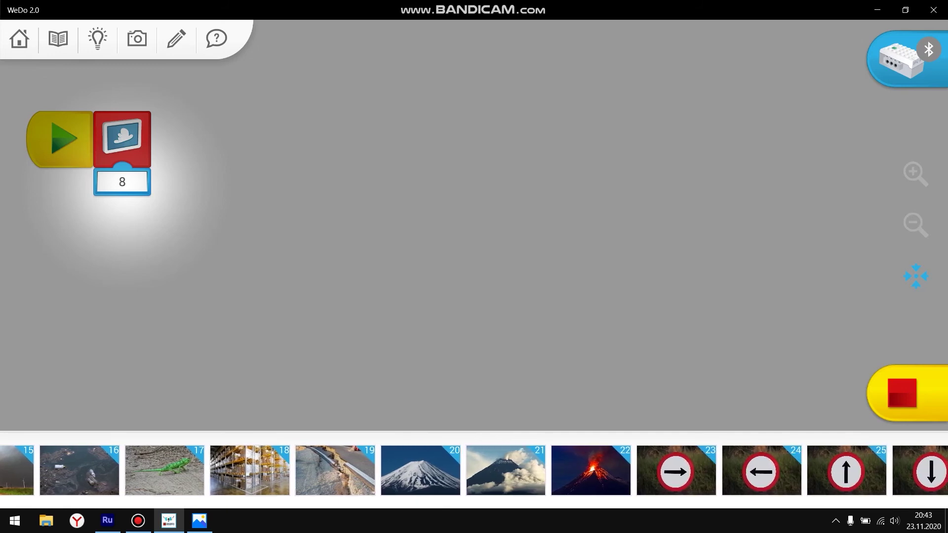
scroll(475, 470, left, 1)
click(519, 471)
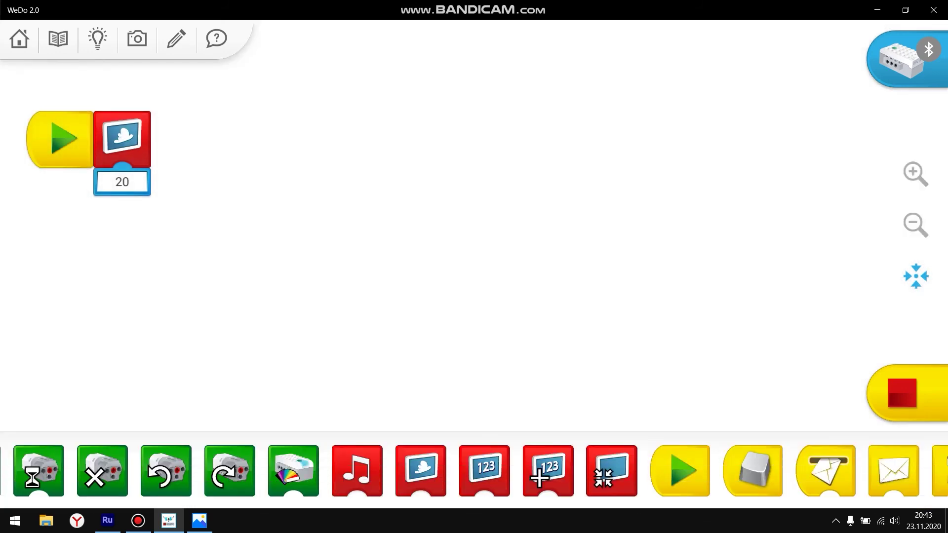
click(60, 139)
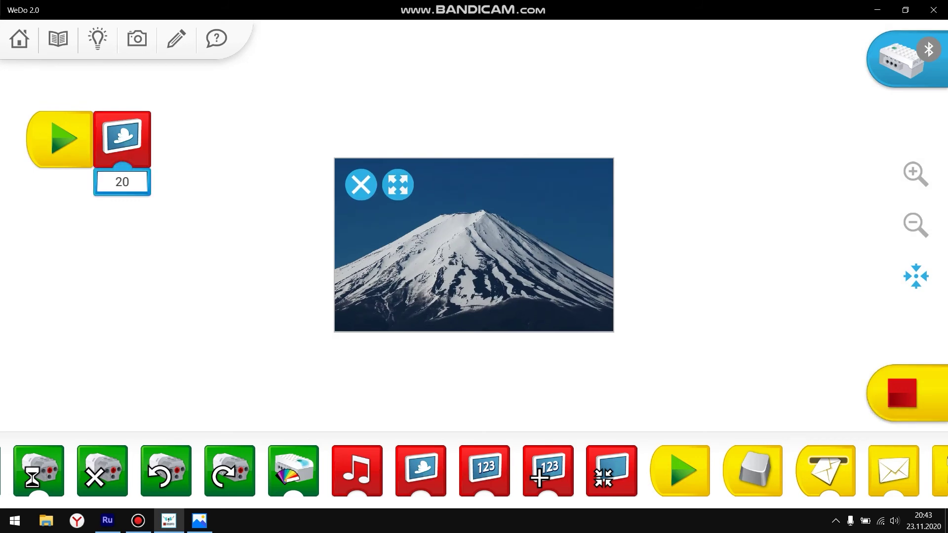
click(398, 185)
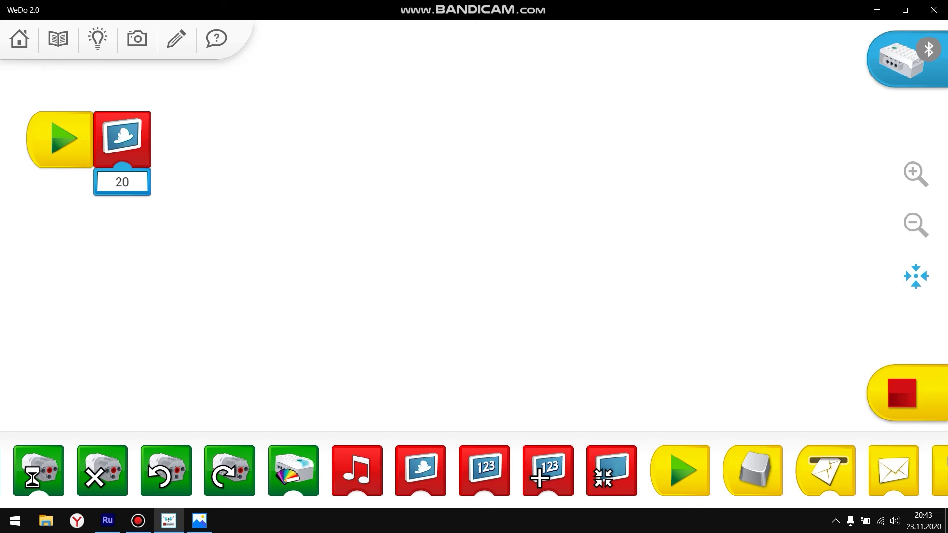
Swap the image block for the 123 text display block and run it
drag(484, 471, 294, 297)
drag(122, 139, 219, 445)
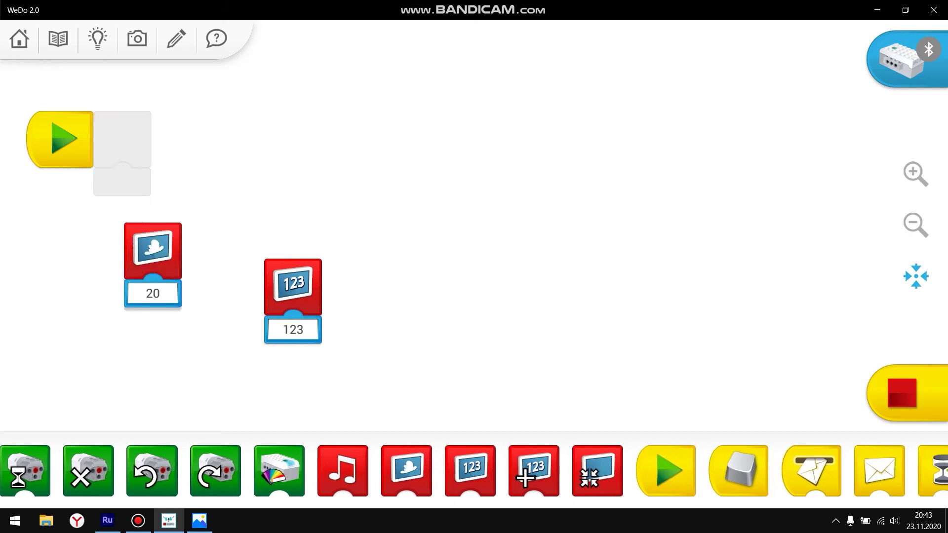
mouse_move(294, 296)
mouse_down()
mouse_move(204, 255)
mouse_move(123, 135)
mouse_up()
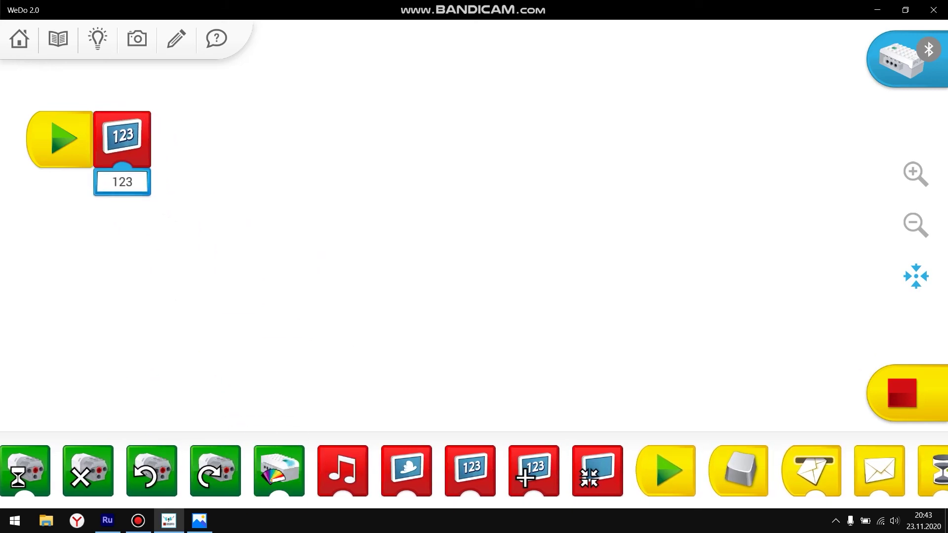
click(60, 140)
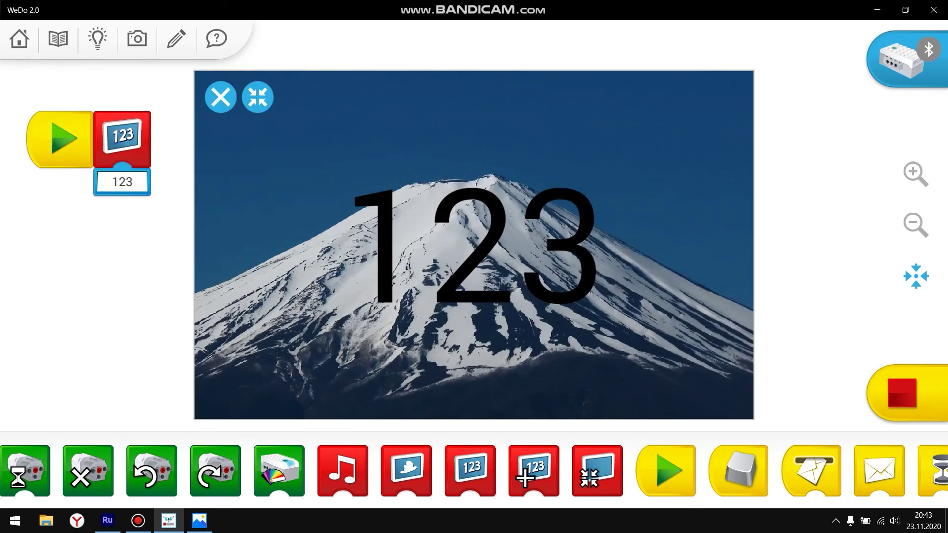
click(220, 97)
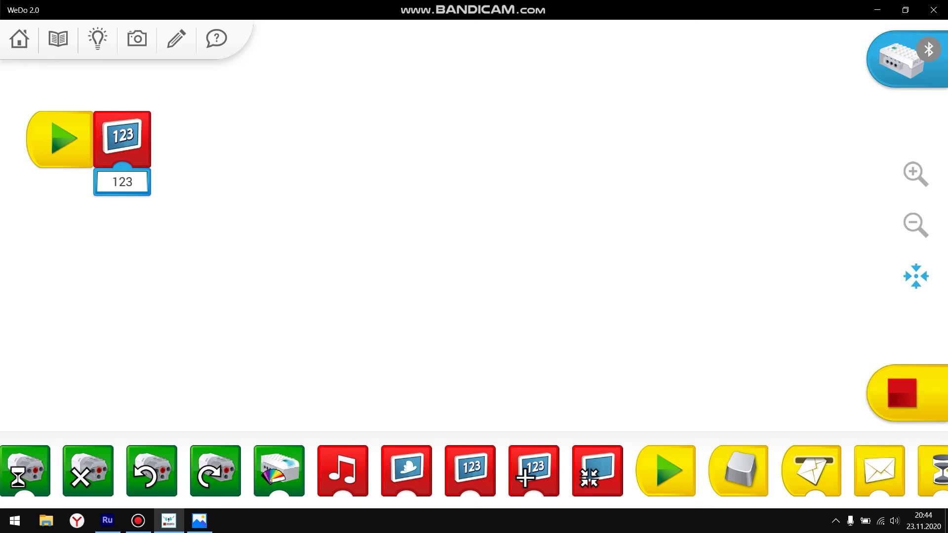
Try the math block's subtraction, division and value 333, then remove it
drag(535, 471, 248, 289)
drag(122, 139, 160, 460)
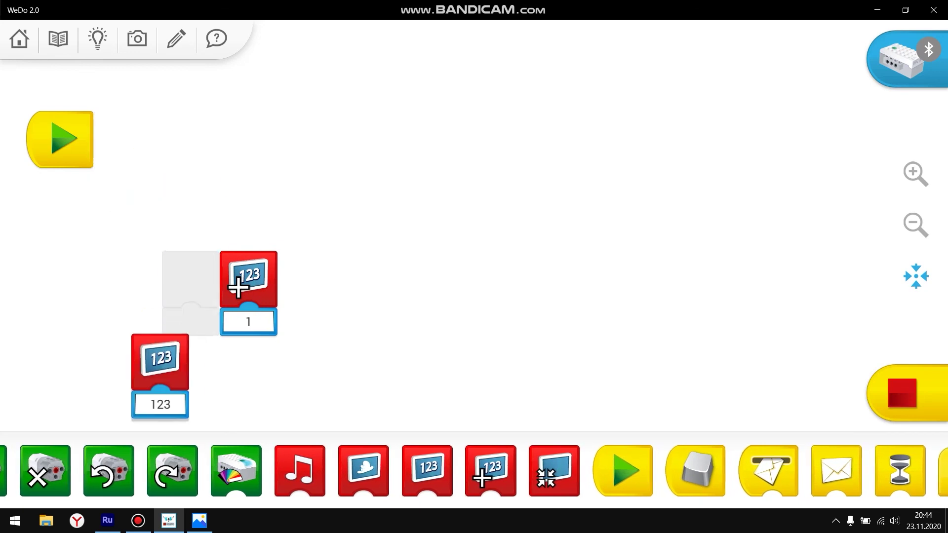
click(248, 280)
click(249, 280)
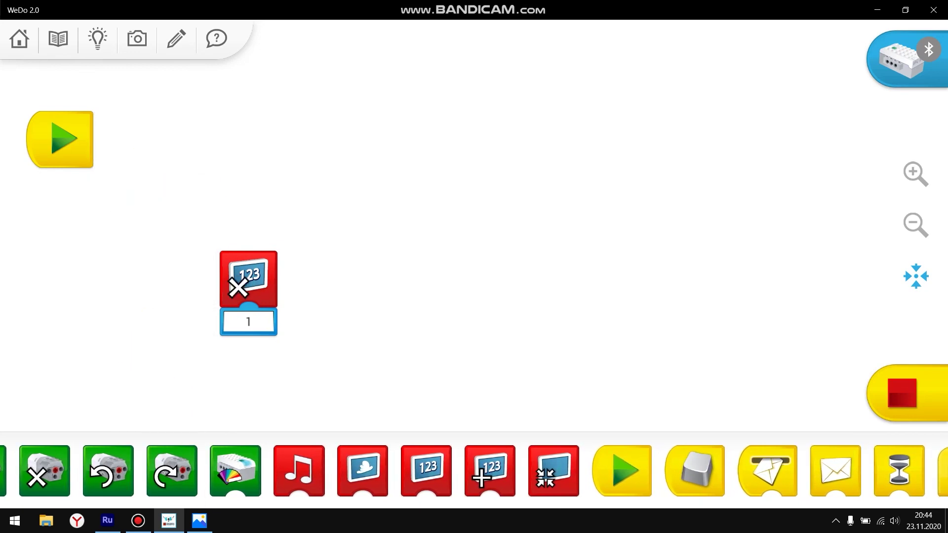
click(249, 322)
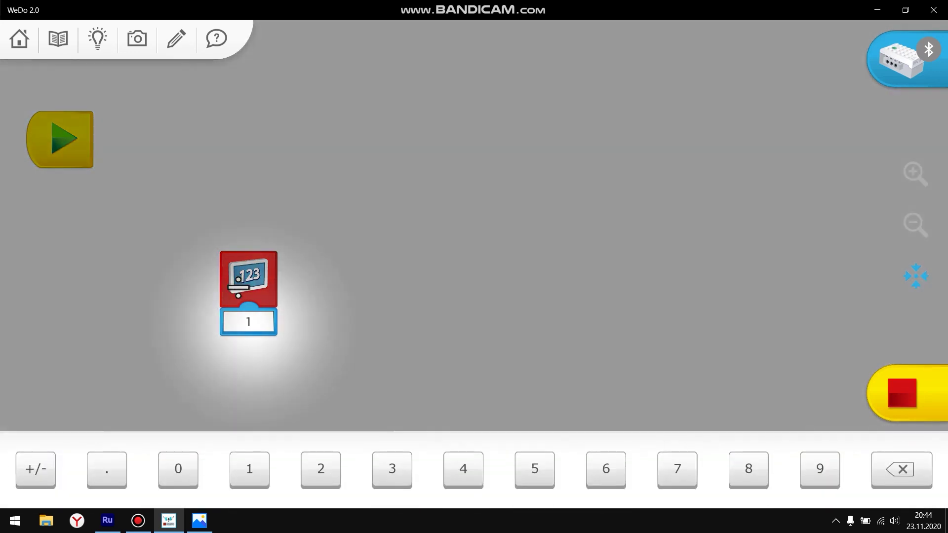
click(391, 466)
click(392, 465)
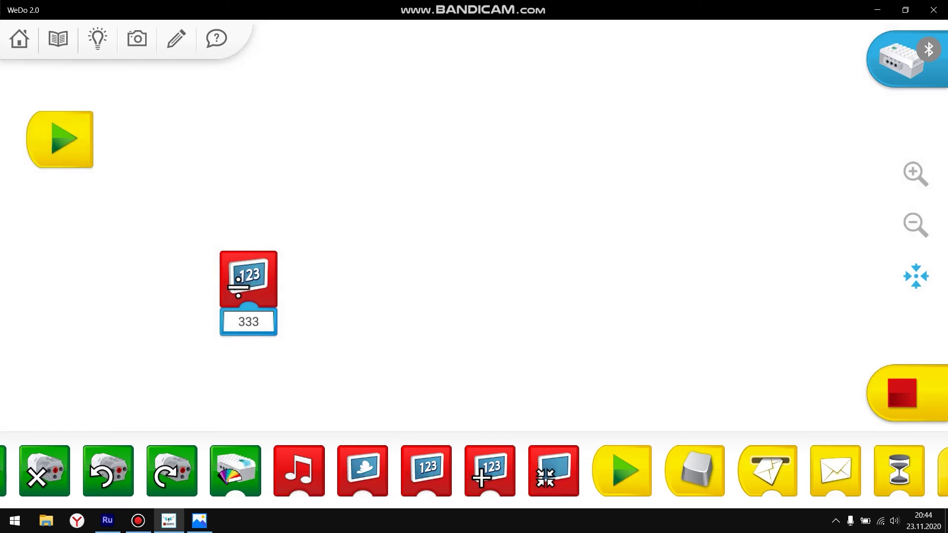
click(238, 289)
drag(248, 280, 144, 414)
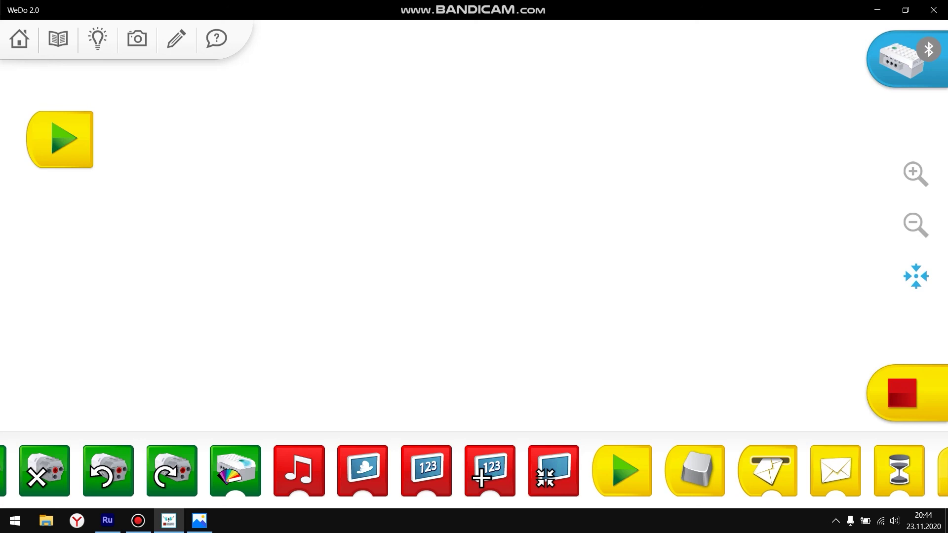
Attach the Screen Size block to Start, run it full size, then switch to minimize
mouse_move(553, 471)
mouse_down()
mouse_move(468, 307)
mouse_move(168, 265)
mouse_up()
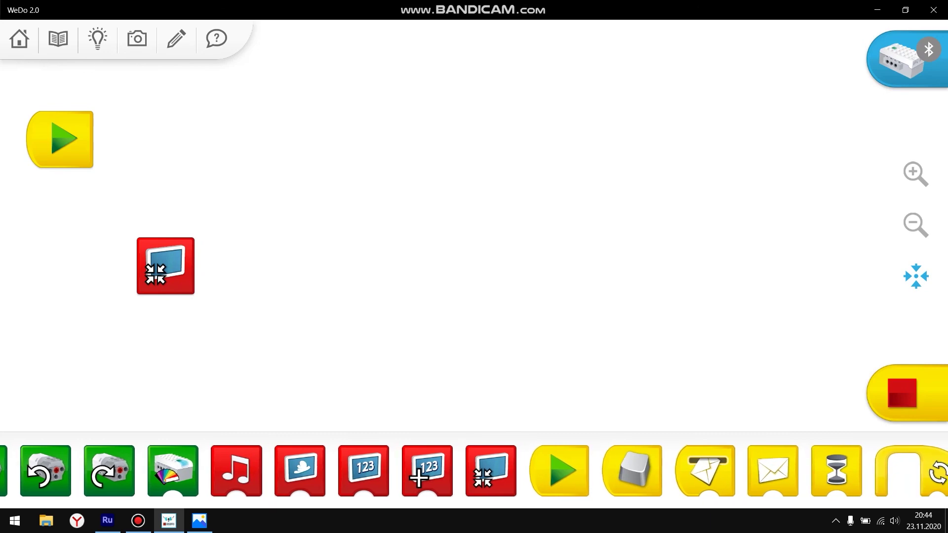
drag(156, 273, 112, 147)
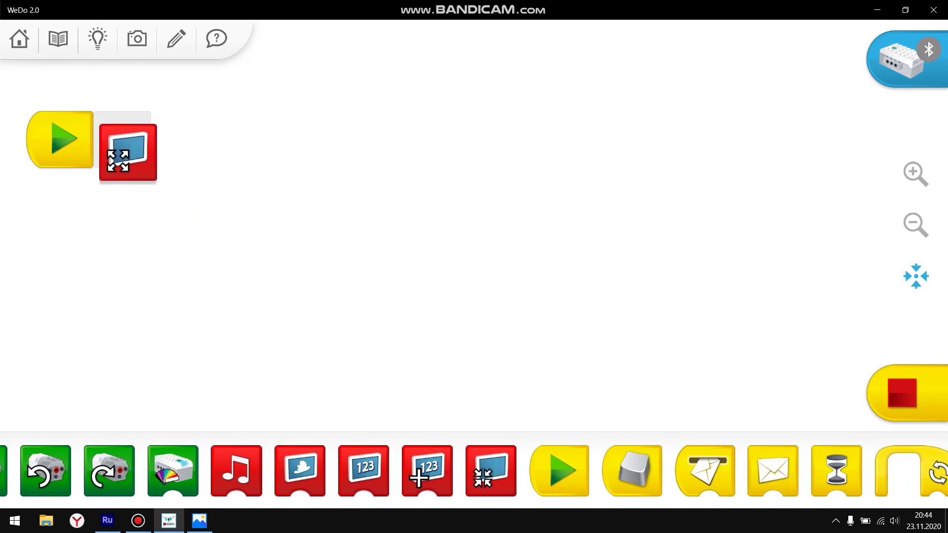
click(59, 139)
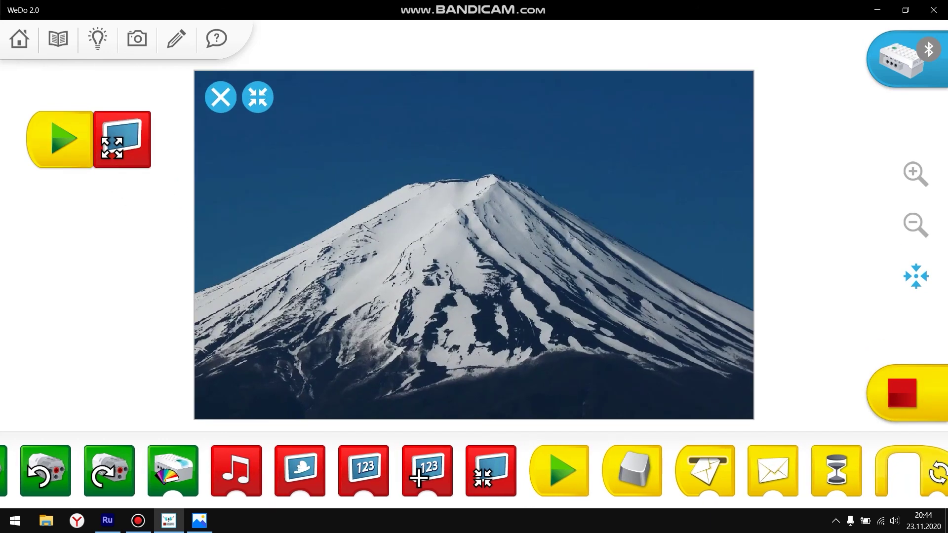
click(220, 98)
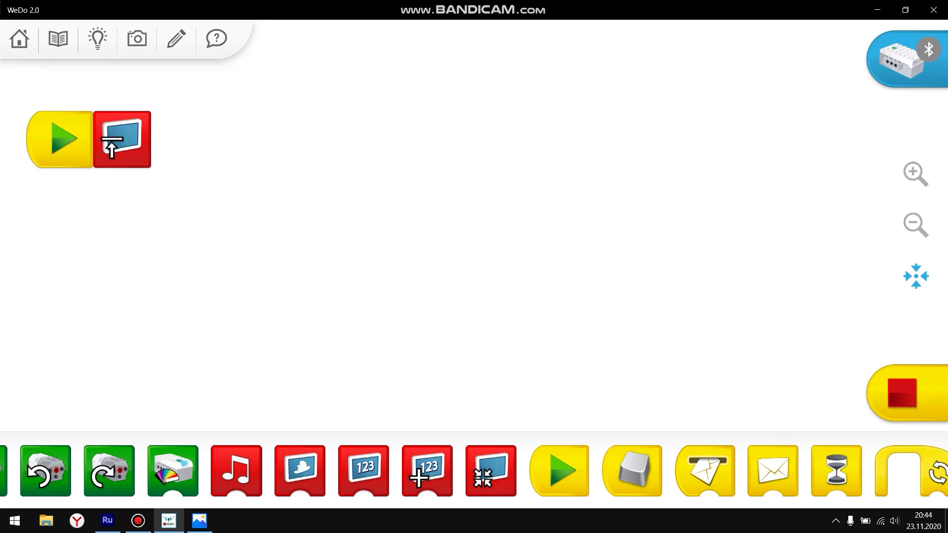
click(111, 147)
click(112, 147)
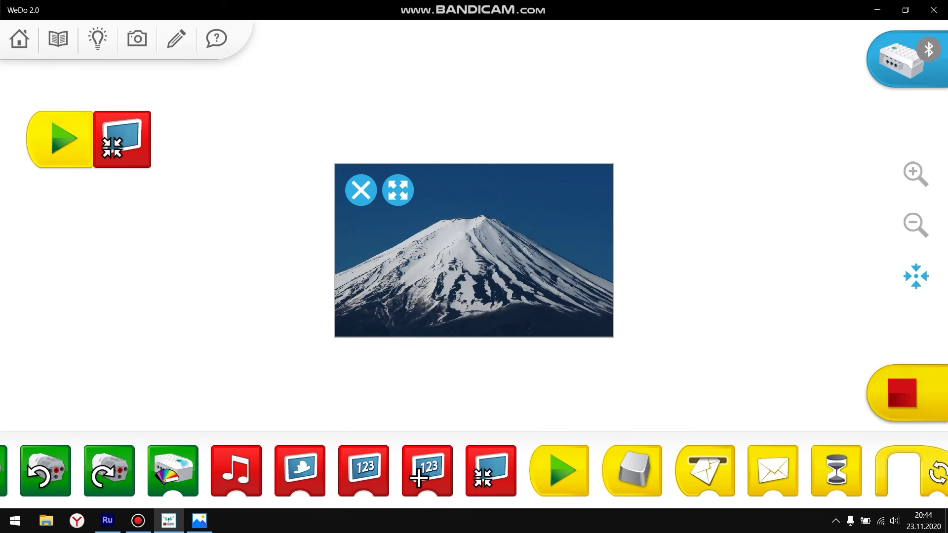